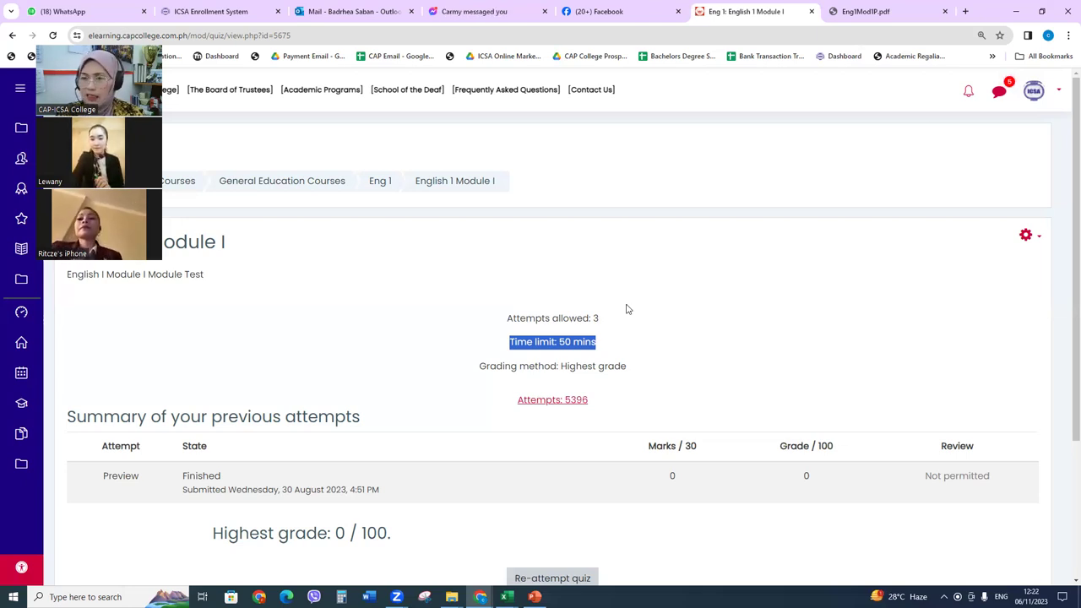
- Close the Eng1Mod1P.pdf tab, and log in to the ICSA student portal with the saved admin credentials to reach its dashboard
left_click(945, 11)
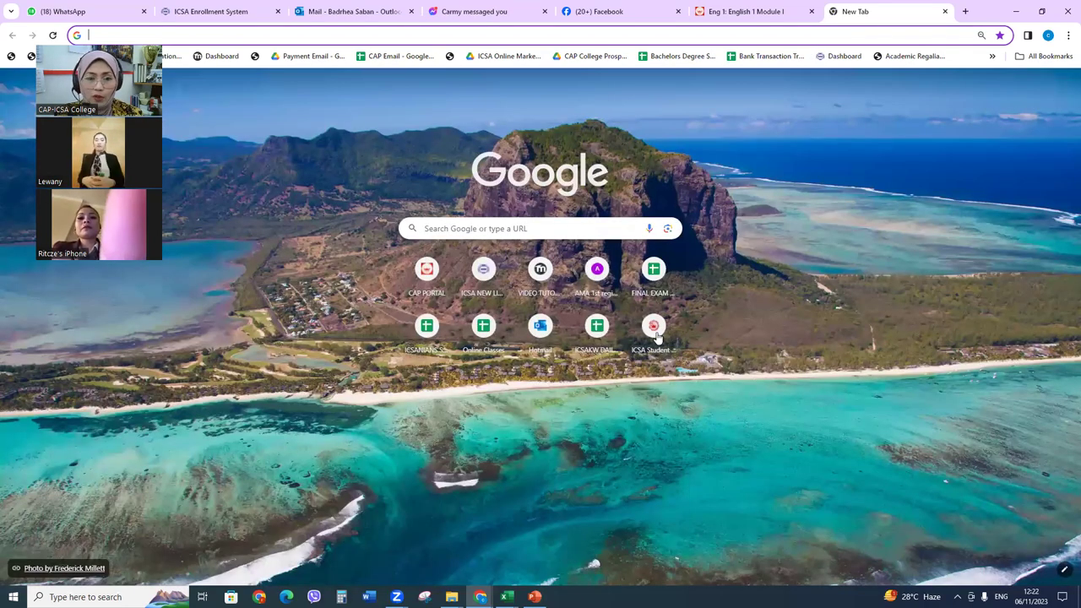
left_click(655, 331)
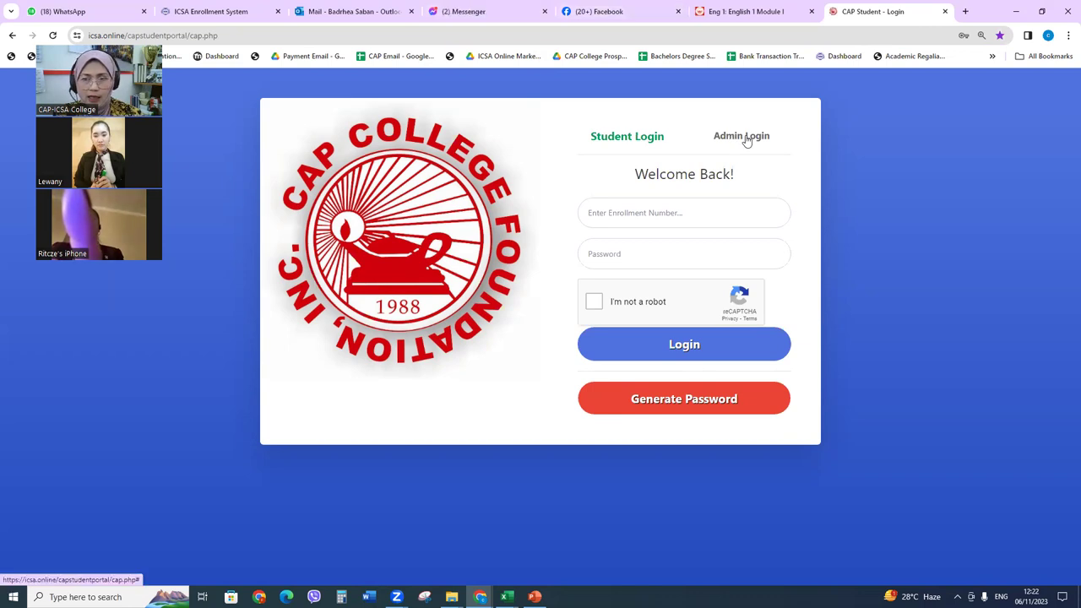
left_click(595, 302)
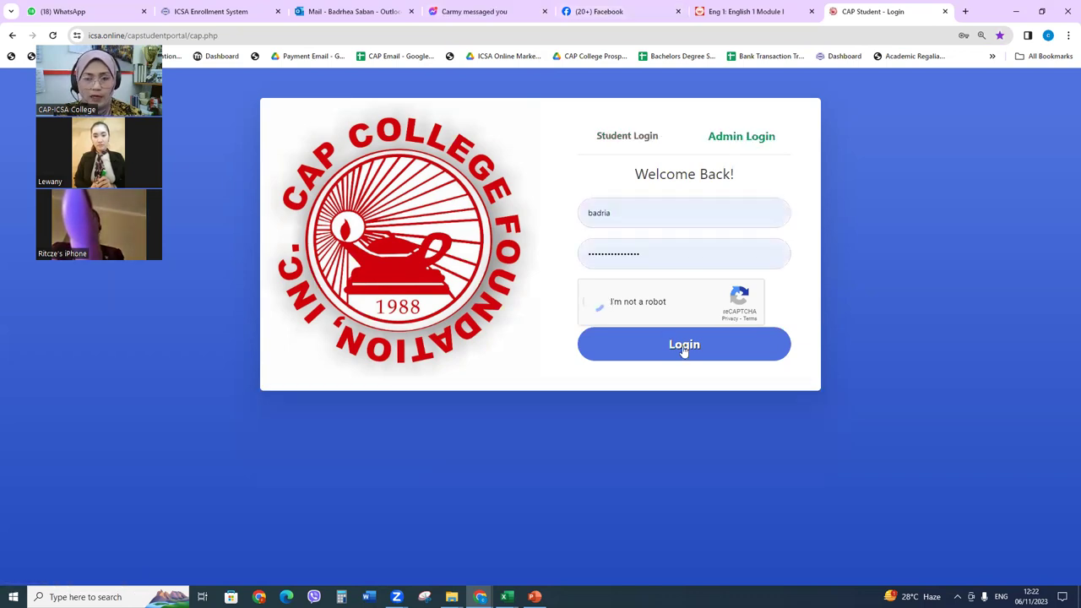
left_click(684, 346)
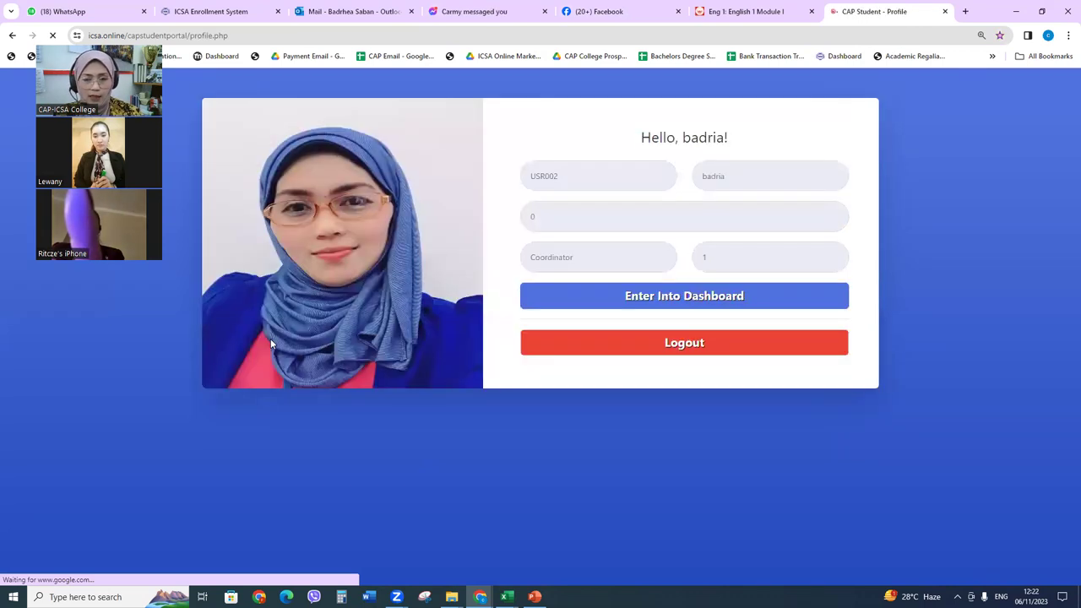
left_click(674, 299)
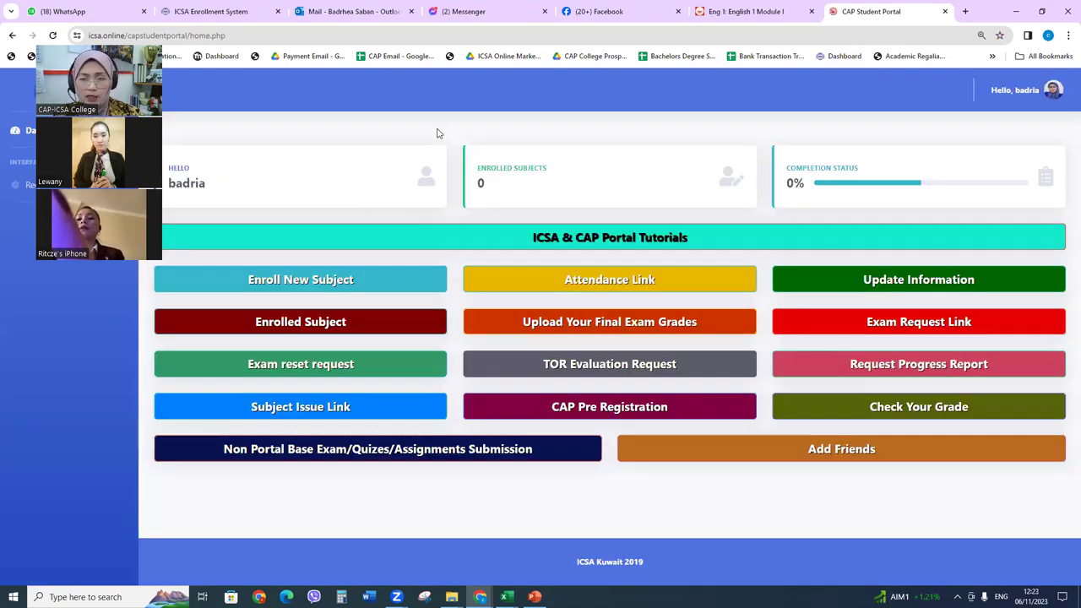
- View the ICSA & CAP Portal Tutorials list and return to the portal dashboard
left_click(564, 244)
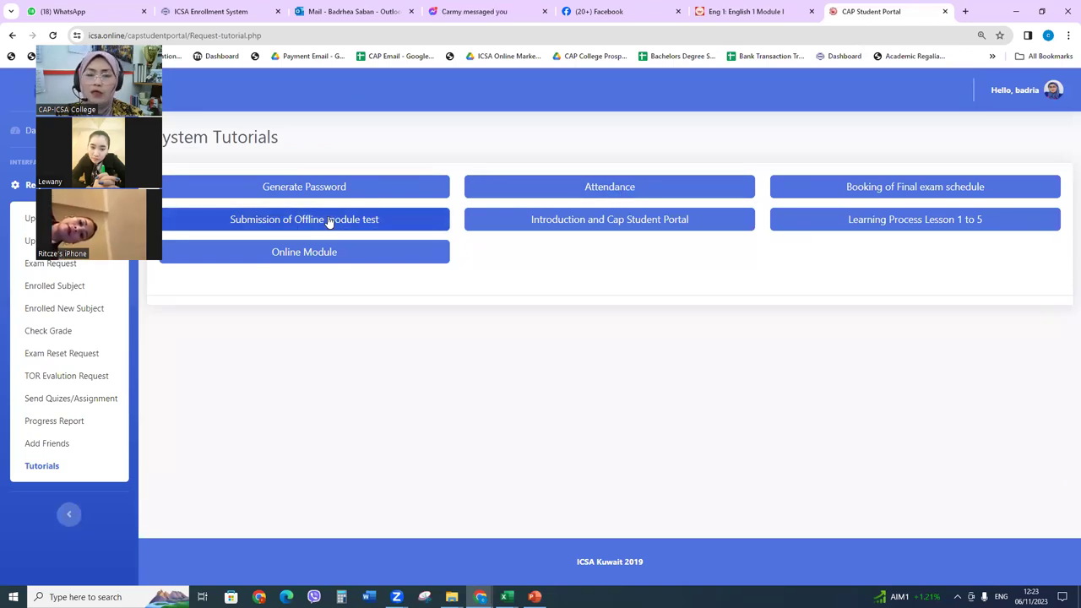
left_click(27, 136)
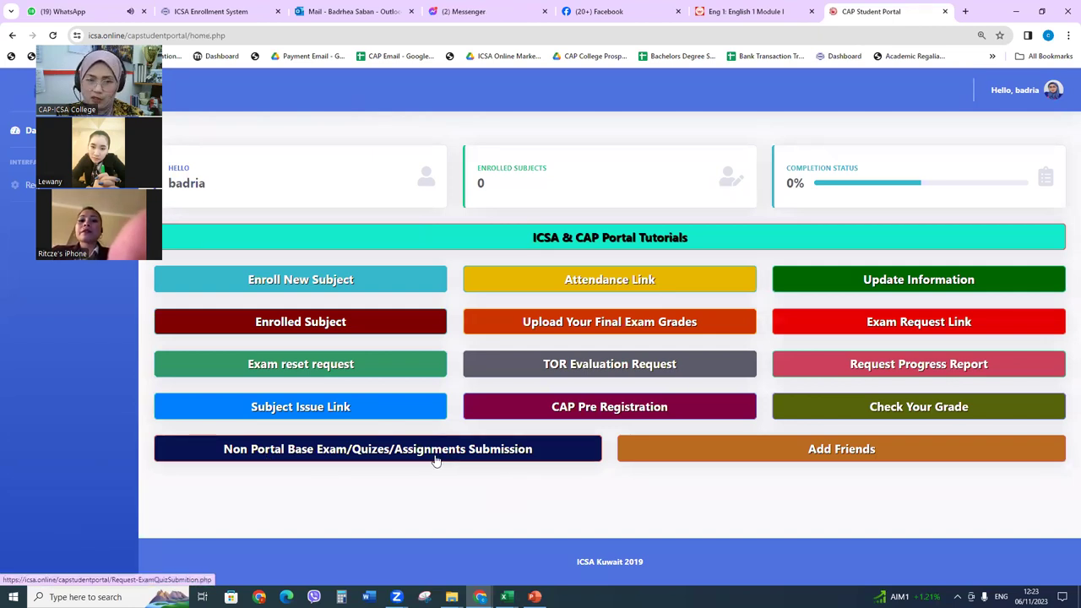
- Open the Non Portal Base Exam/Quizes/Assignments Submission form and enter "GE 101 module test 1" as the document name
left_click(315, 452)
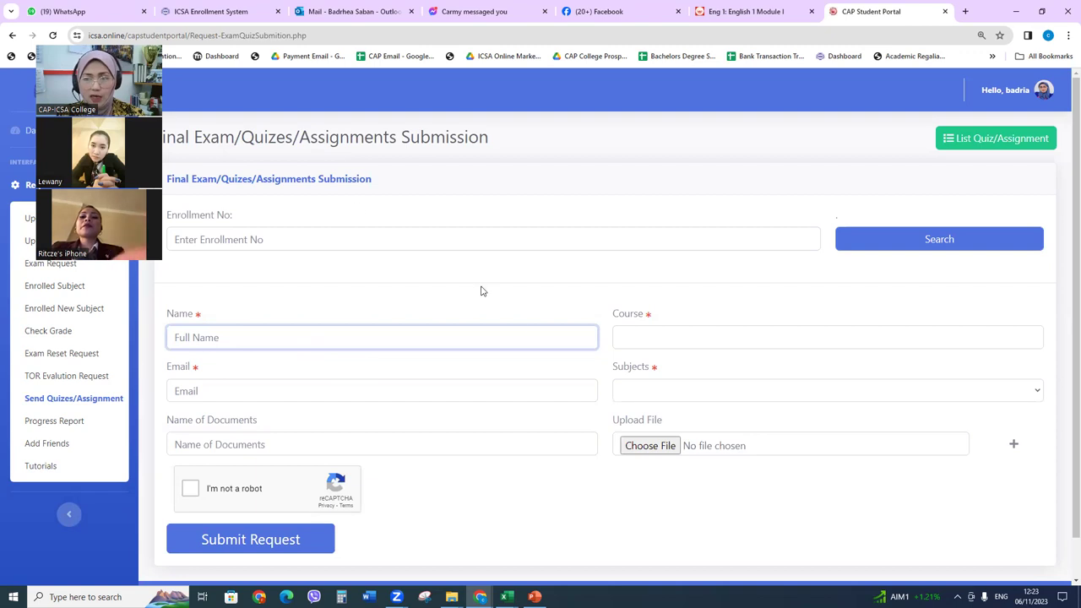
left_click(681, 395)
scroll(844, 392, "down", 1)
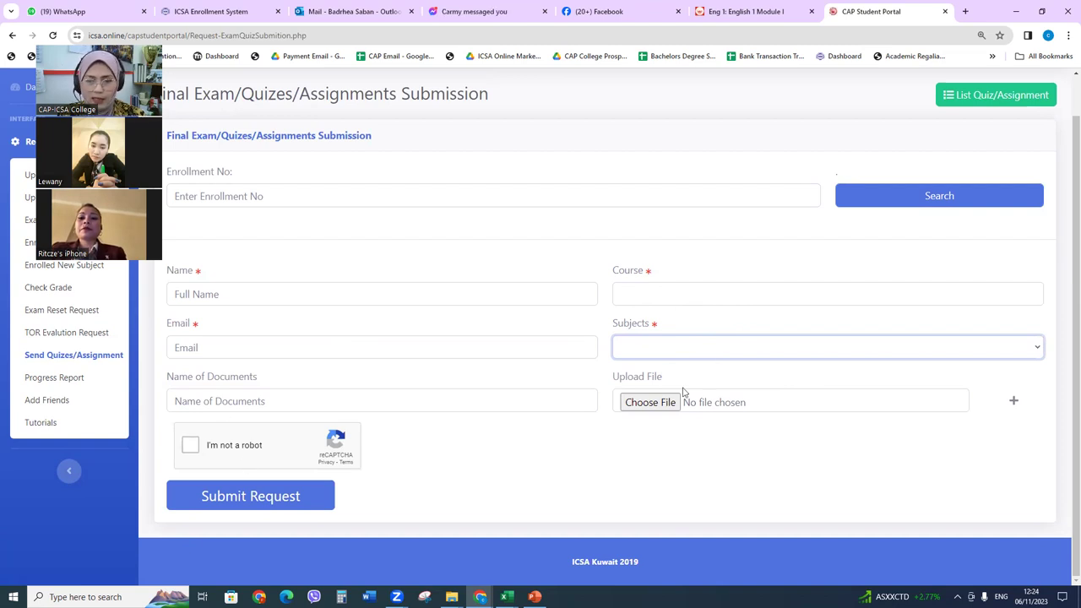
left_click(222, 401)
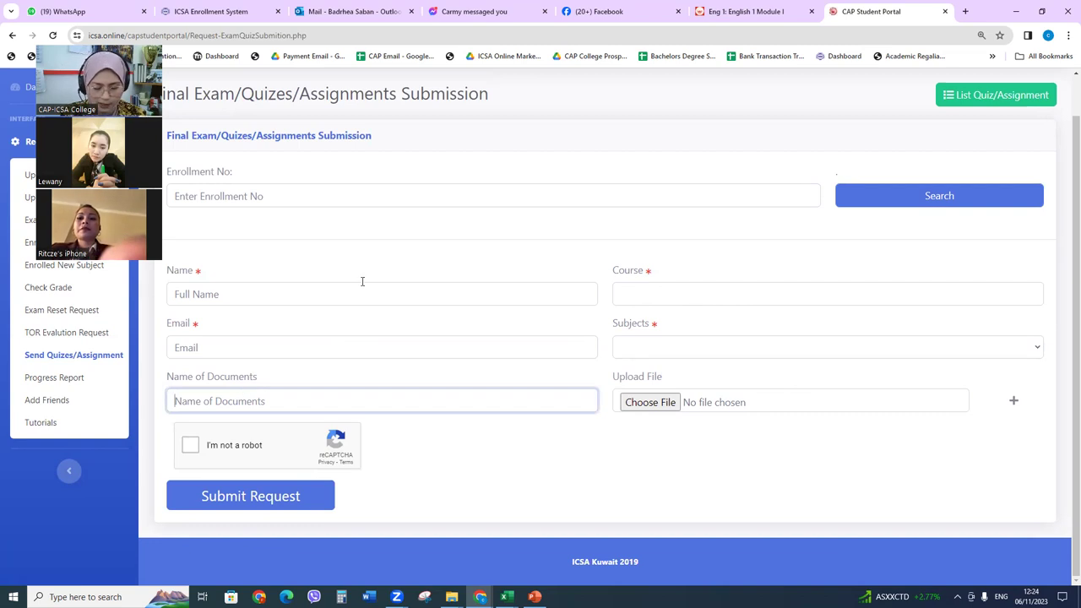
type("G")
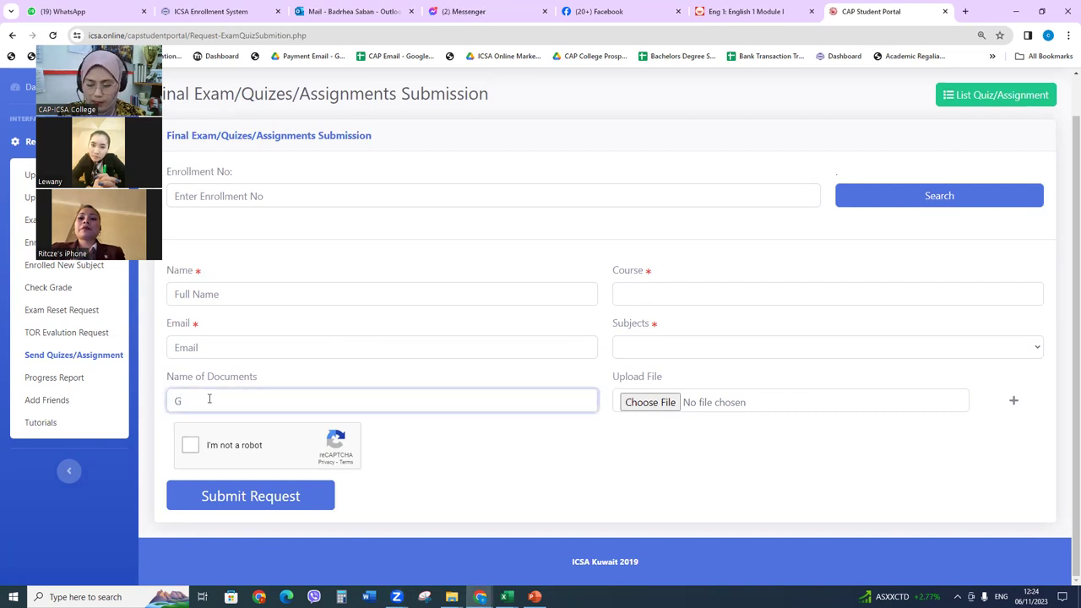
key("BackSpace")
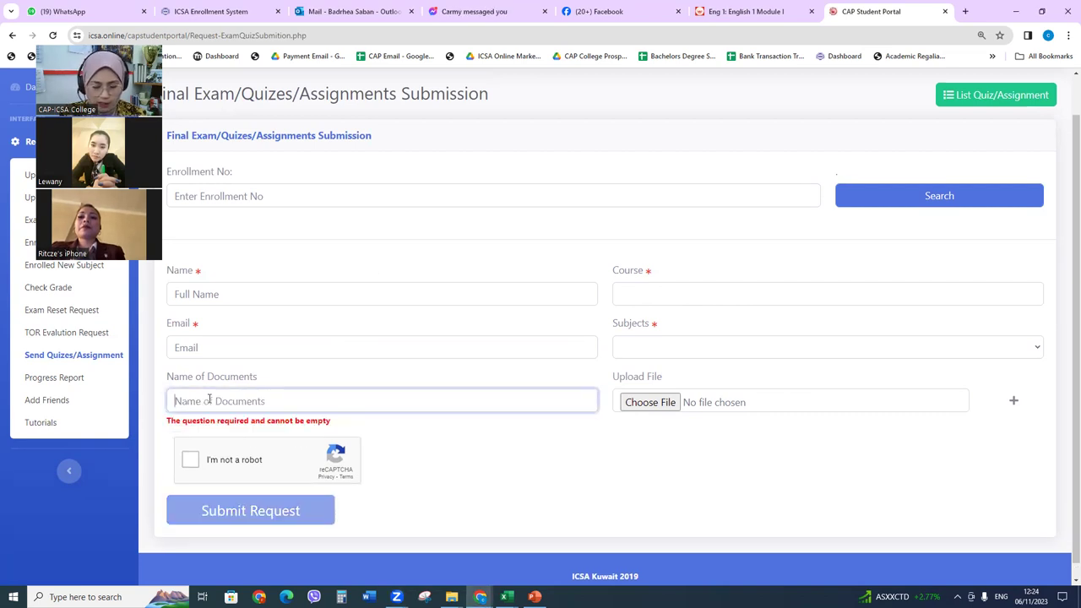
type("GE 101")
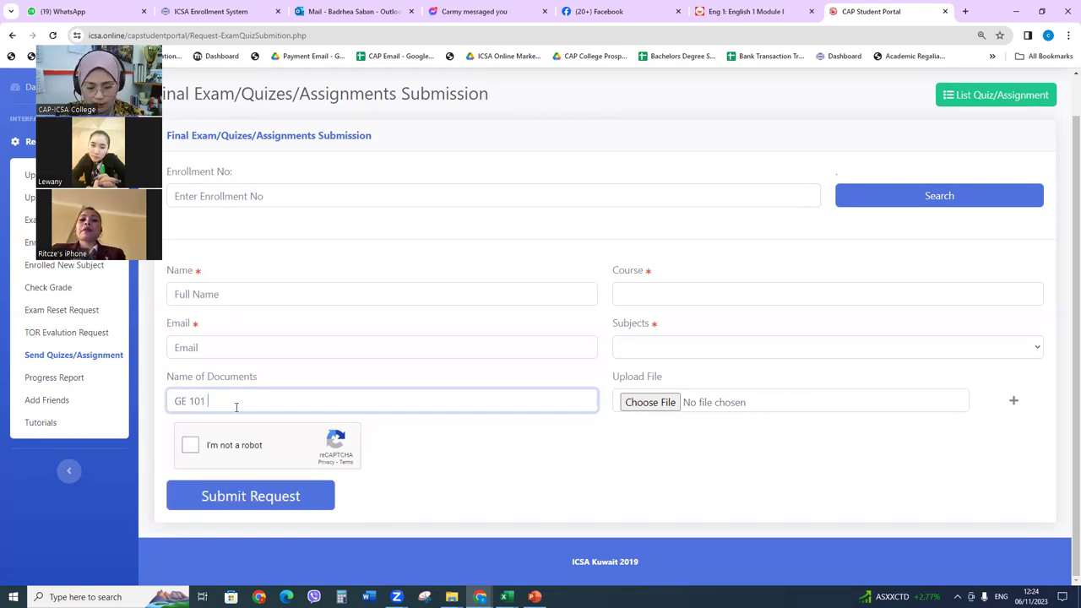
type(" module test 1")
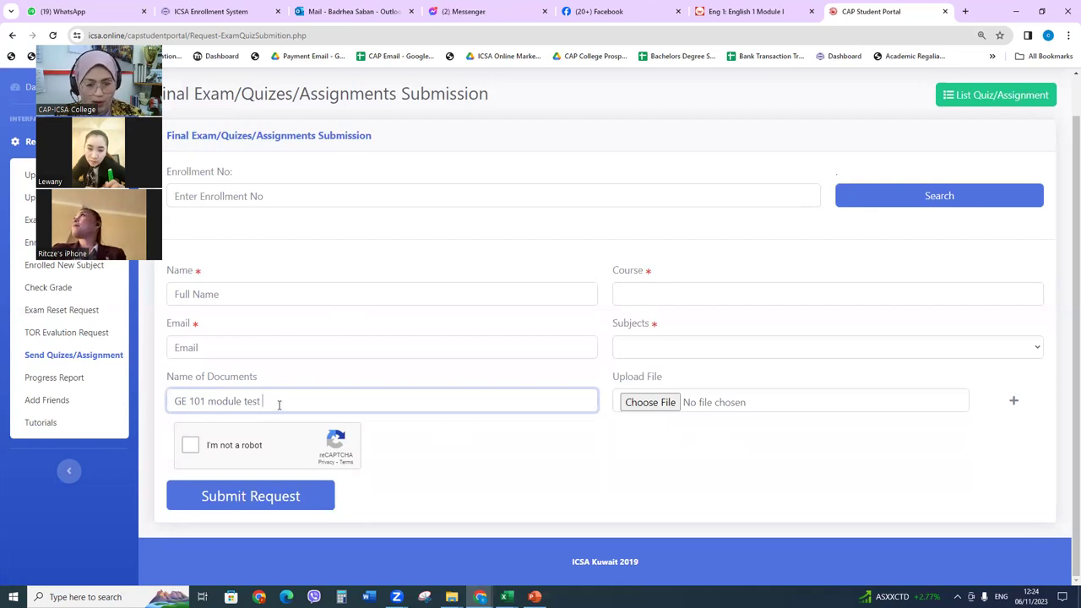
- Show the file selection for the first document without choosing a file, and add four more document rows to the submission form
left_click(639, 404)
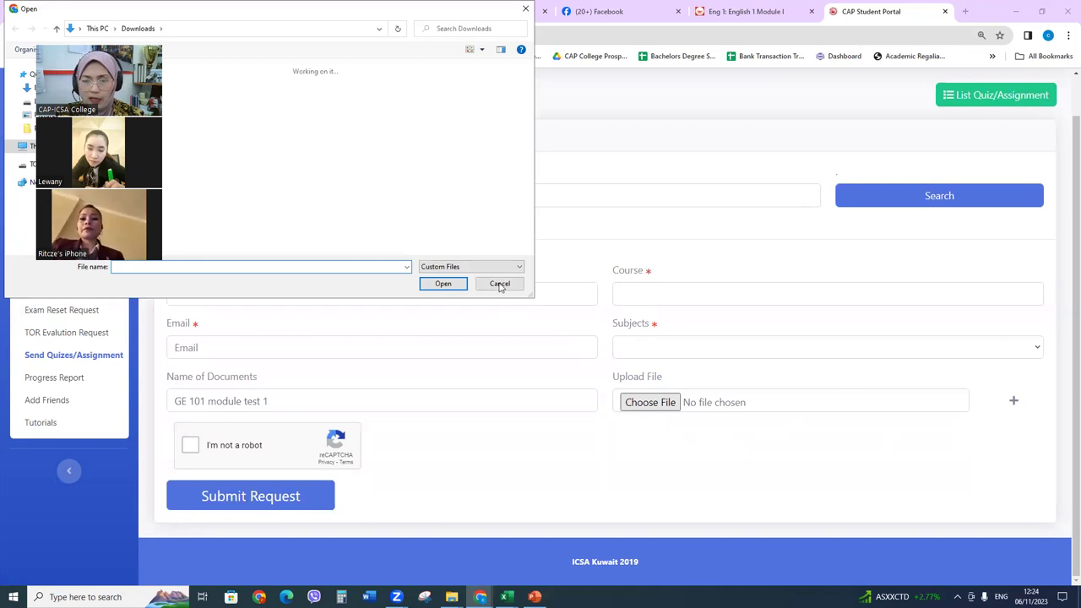
left_click(499, 283)
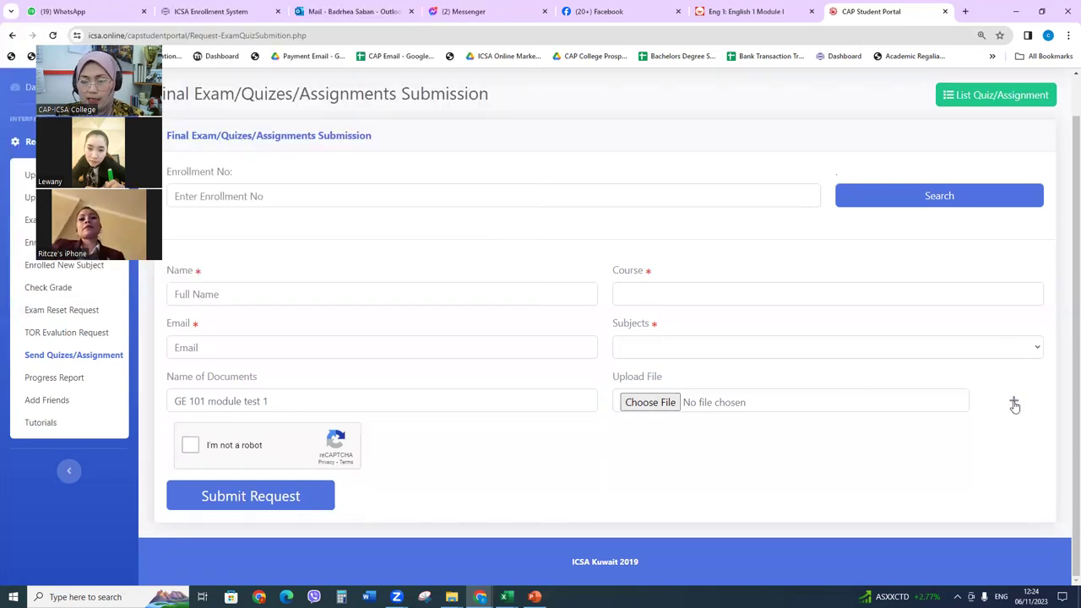
left_click(1014, 402)
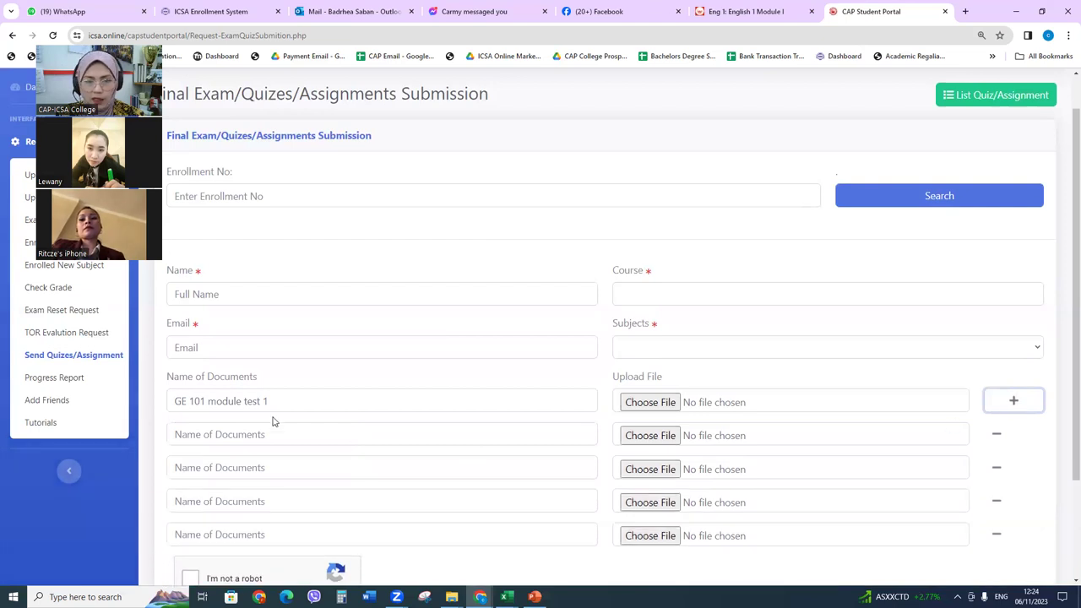
left_click(214, 436)
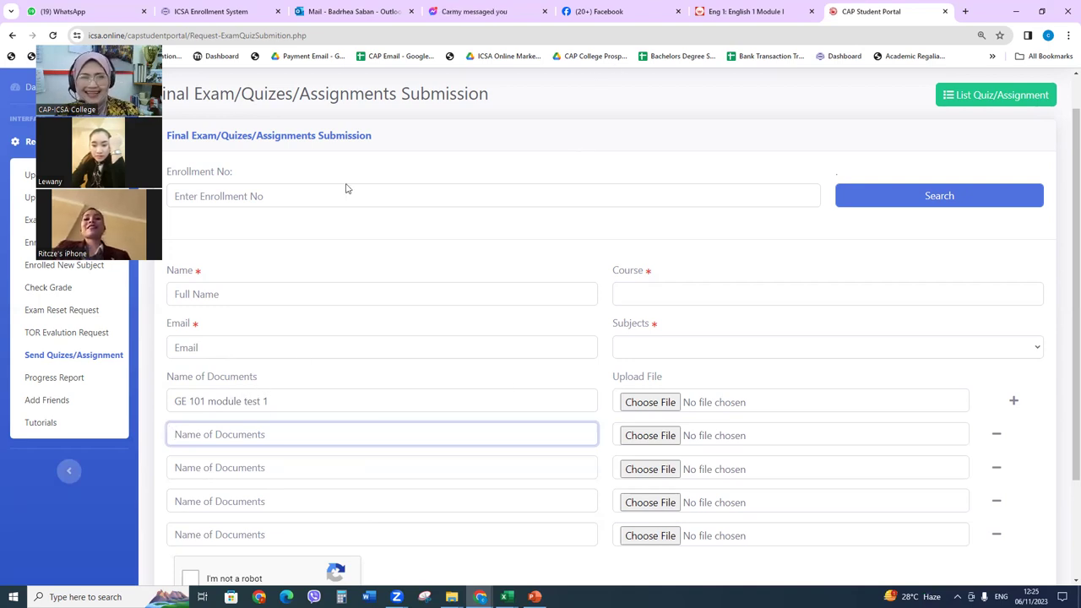
- Leave the submission form for the portal dashboard and look at the English 1 Module I quiz page before returning to the dashboard
key("ctrl+shift+Tab")
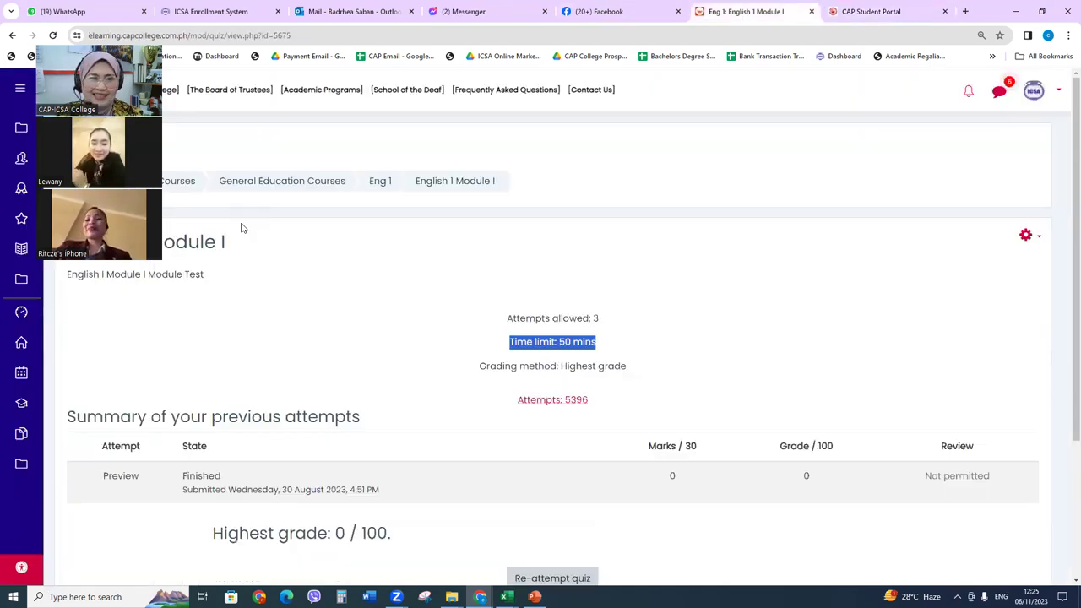
left_click(868, 17)
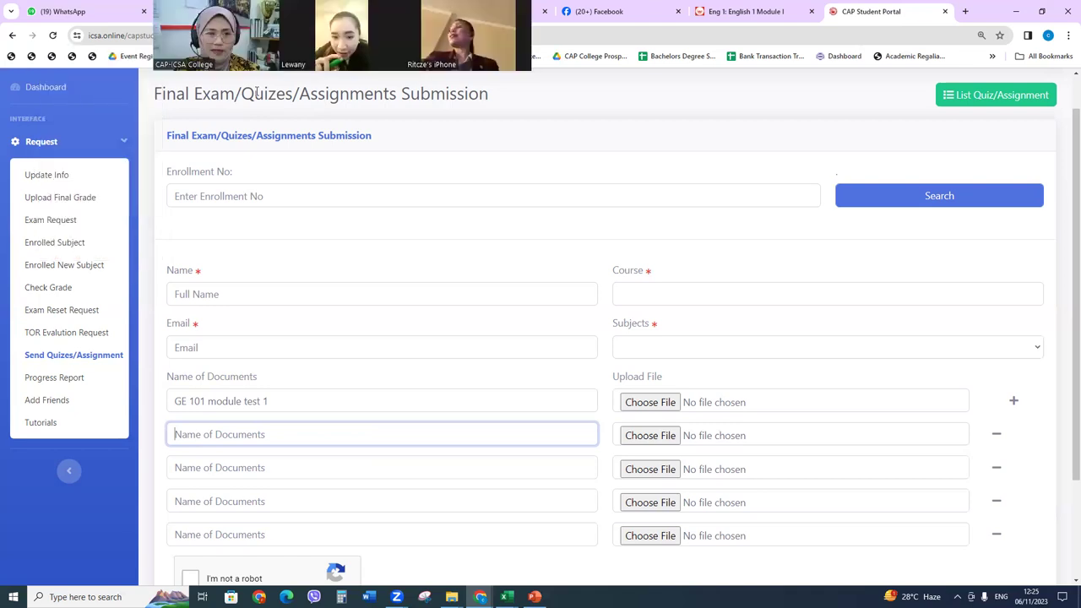
left_click(49, 92)
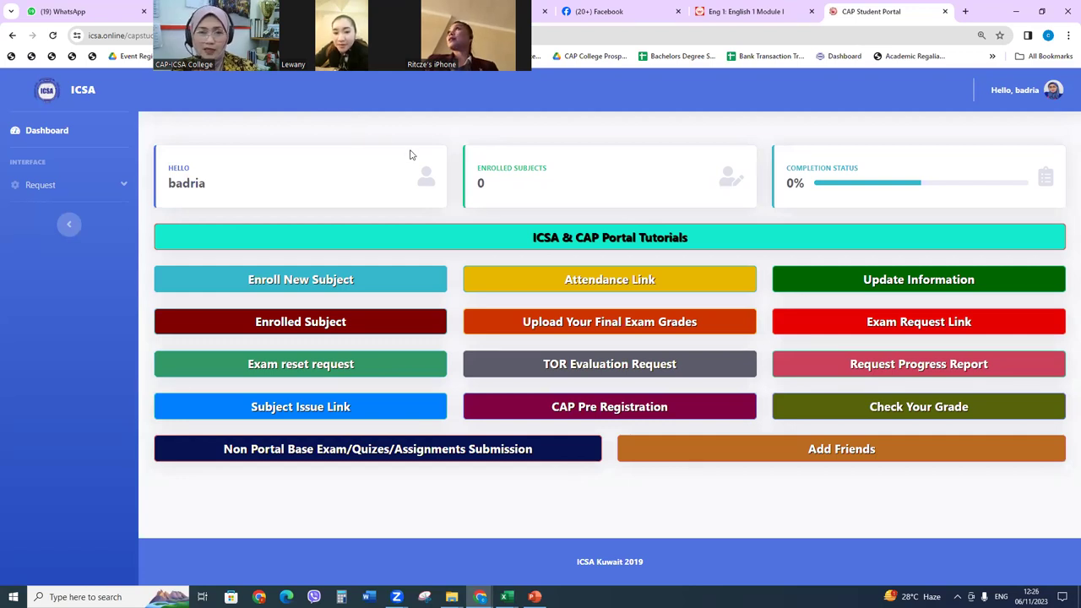
left_click(743, 12)
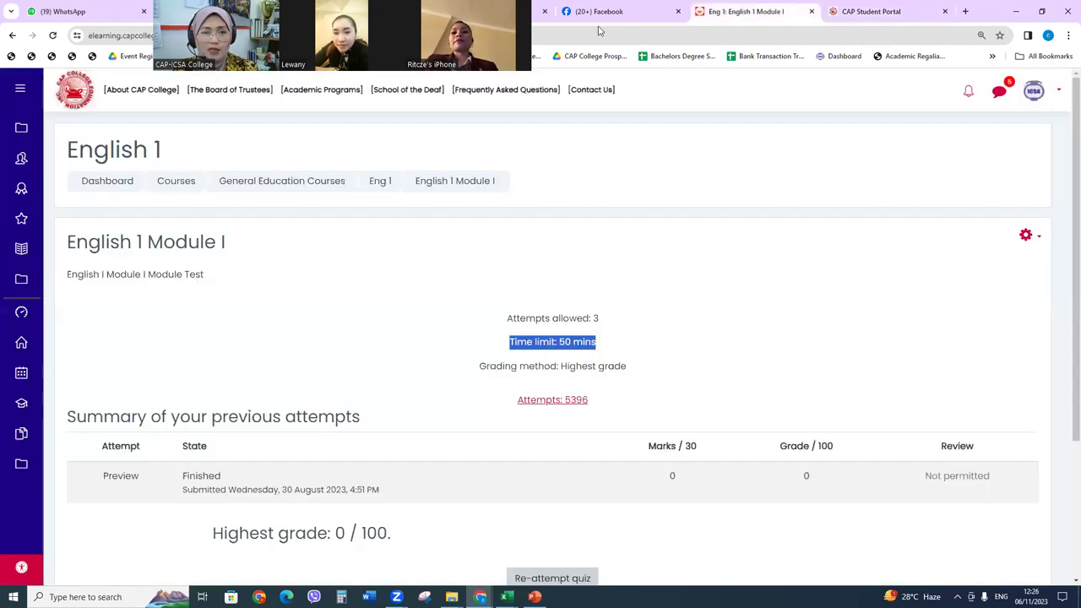
left_click(868, 14)
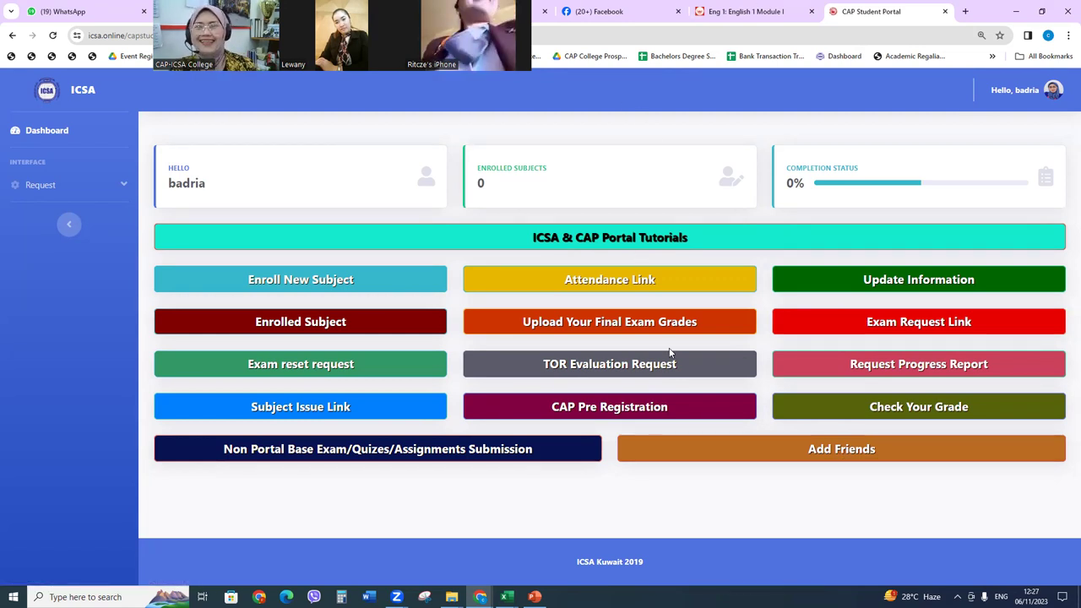
- Open the Add Friends page from the portal dashboard to view the Friends List
left_click(818, 454)
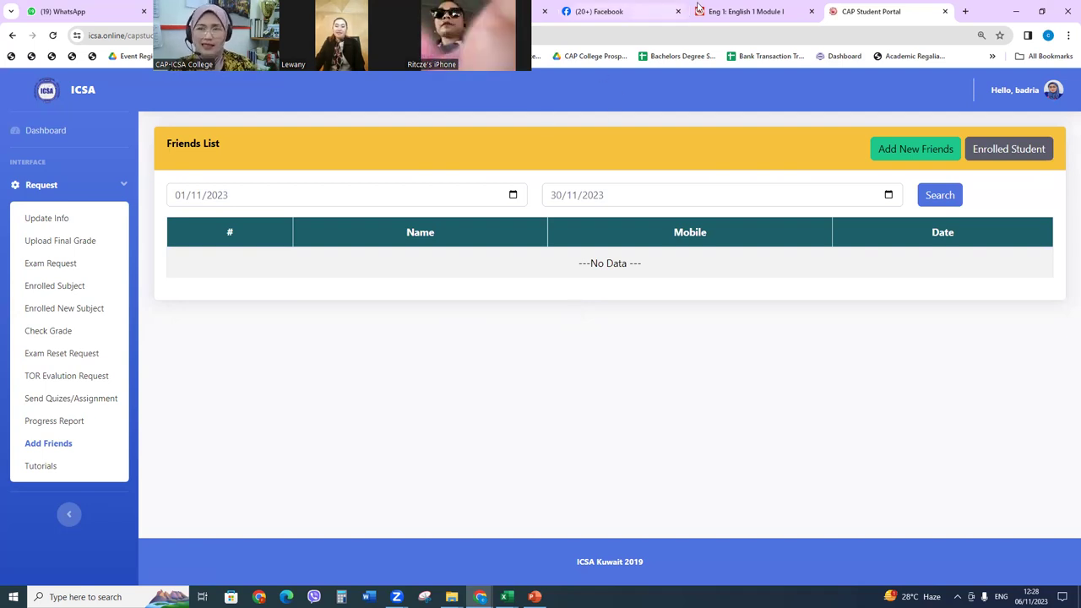
mouse_move(715, 14)
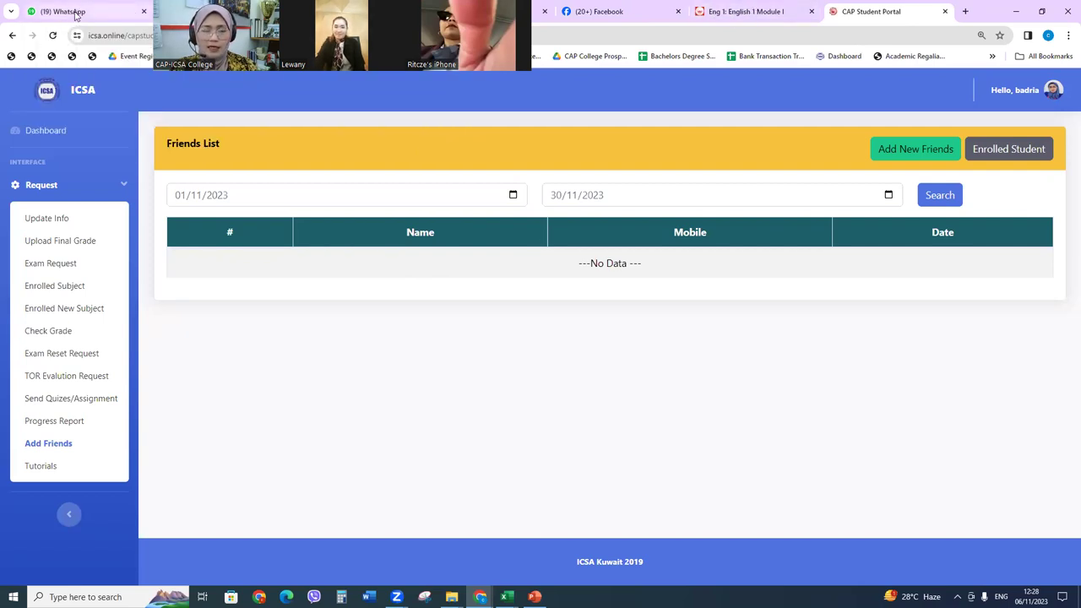
mouse_move(76, 12)
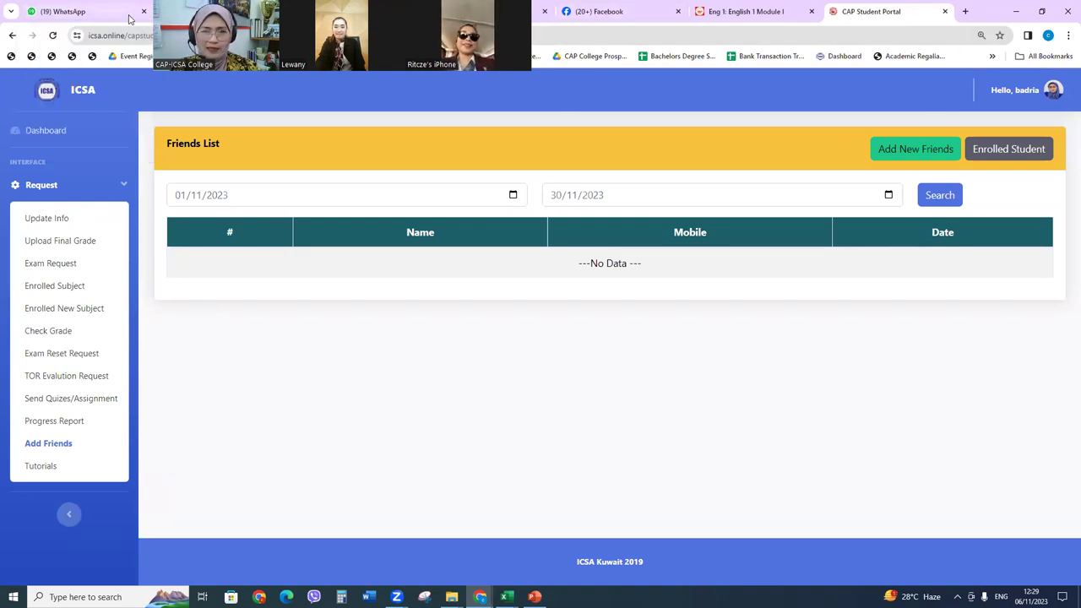
- Switch through the English 1 Module I quiz, Facebook and WhatsApp pages, and return to the portal's Friends List
left_click(750, 12)
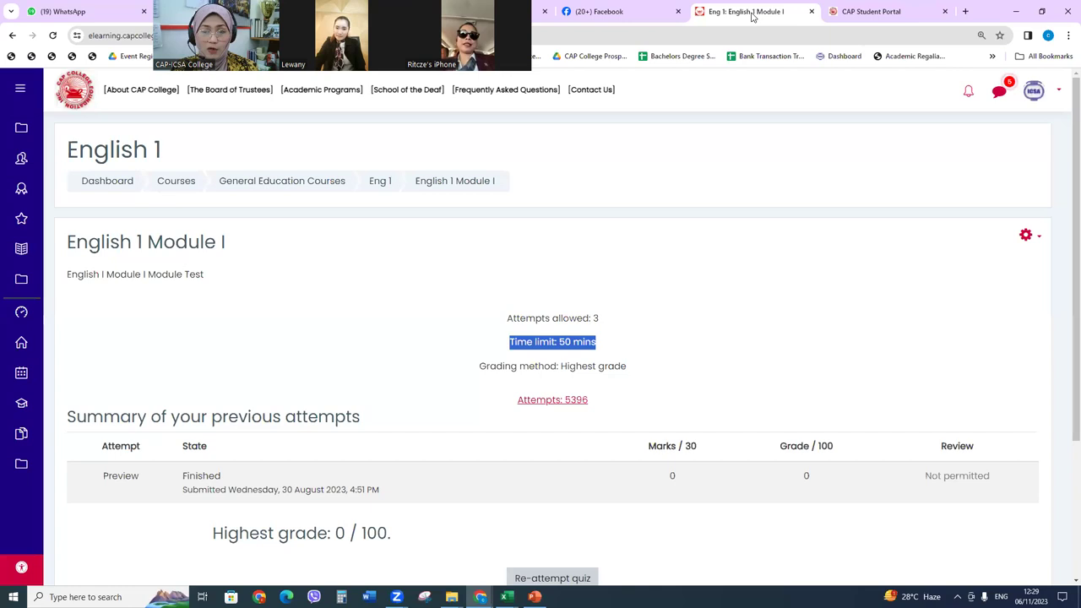
left_click(591, 12)
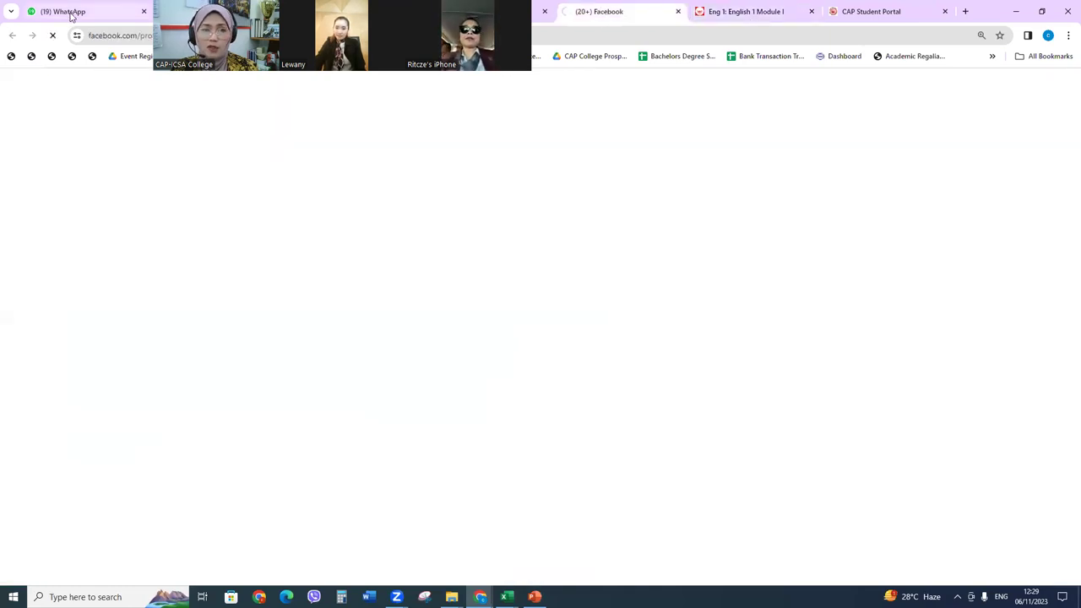
left_click(72, 11)
left_click(870, 12)
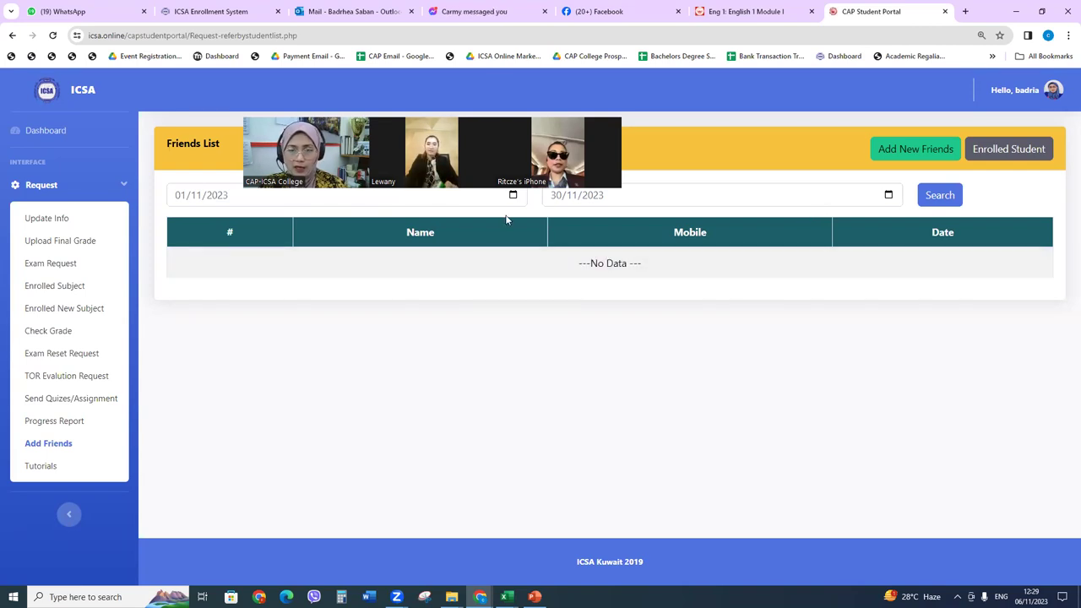
left_click(940, 195)
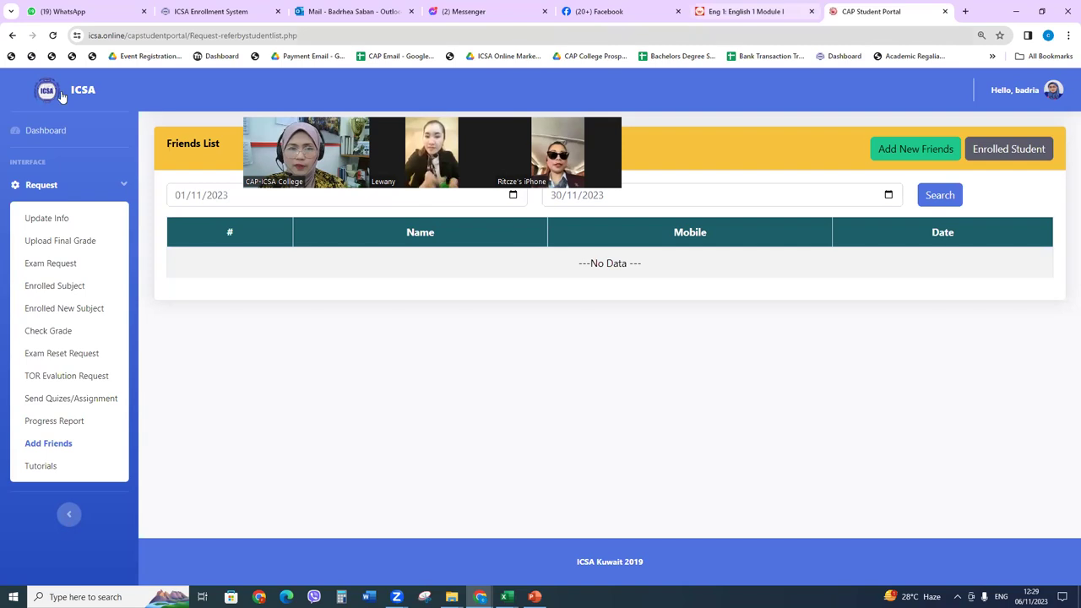